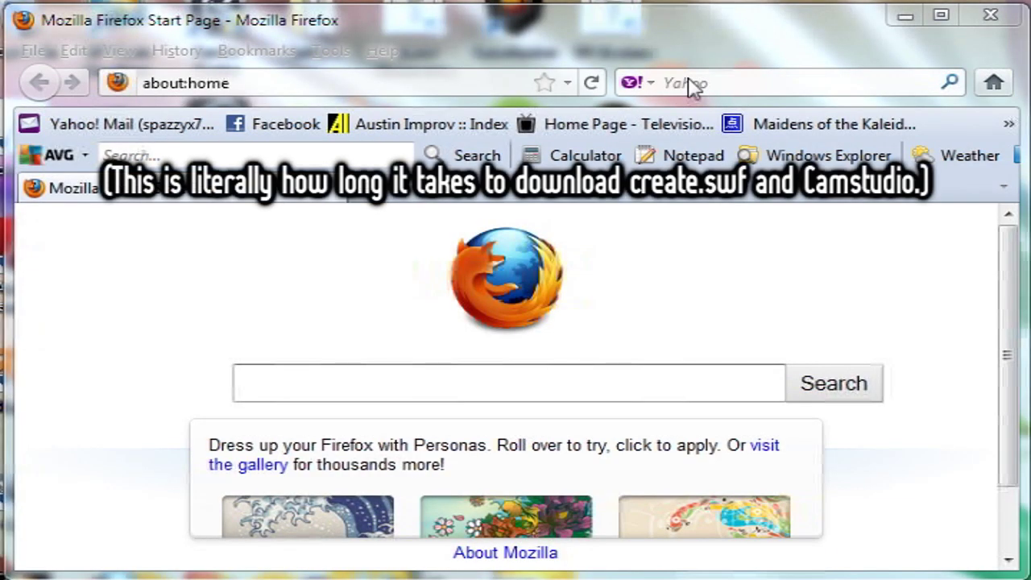
# Step: Search the web for walfas, open the Walfas site and go to its Flash page
pyautogui.click(678, 86)
pyautogui.write('walfas')
pyautogui.press('Return')
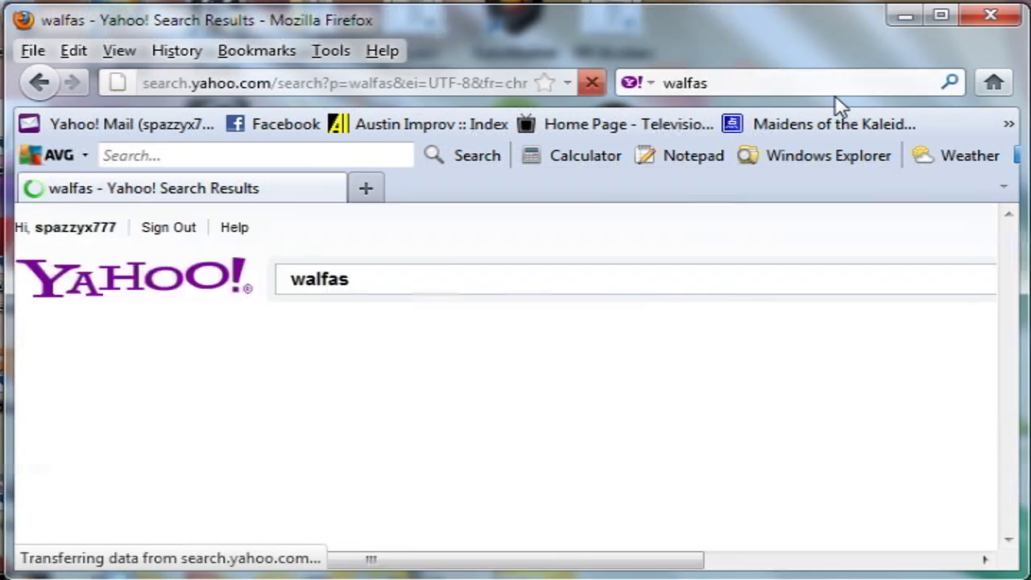
pyautogui.click(311, 441)
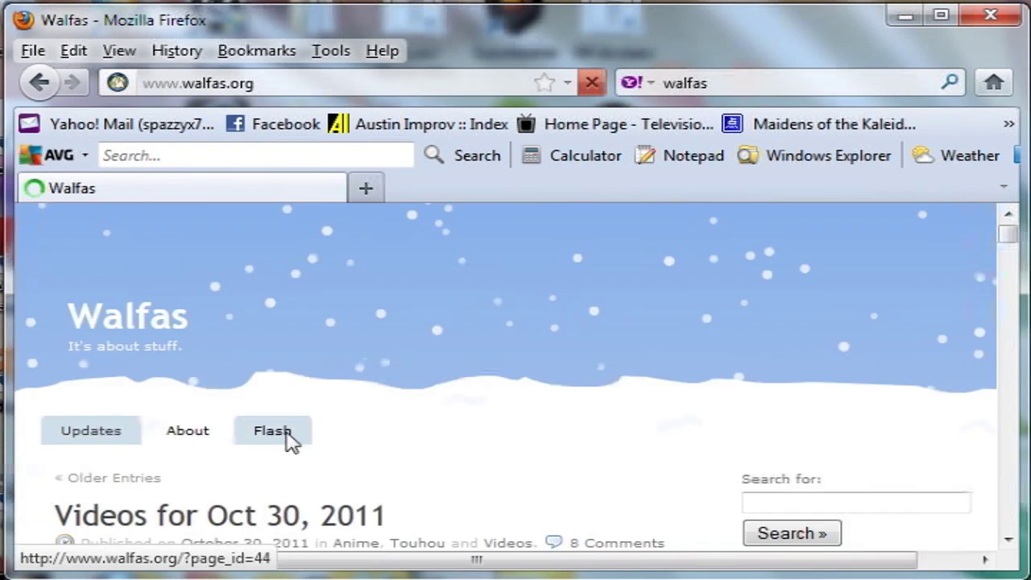
pyautogui.click(290, 437)
# Step: Save the linked create.swf of Create a Touhou Character to the Downloads folder as oranythingyoudlike
pyautogui.scroll(-5, 535, 428)
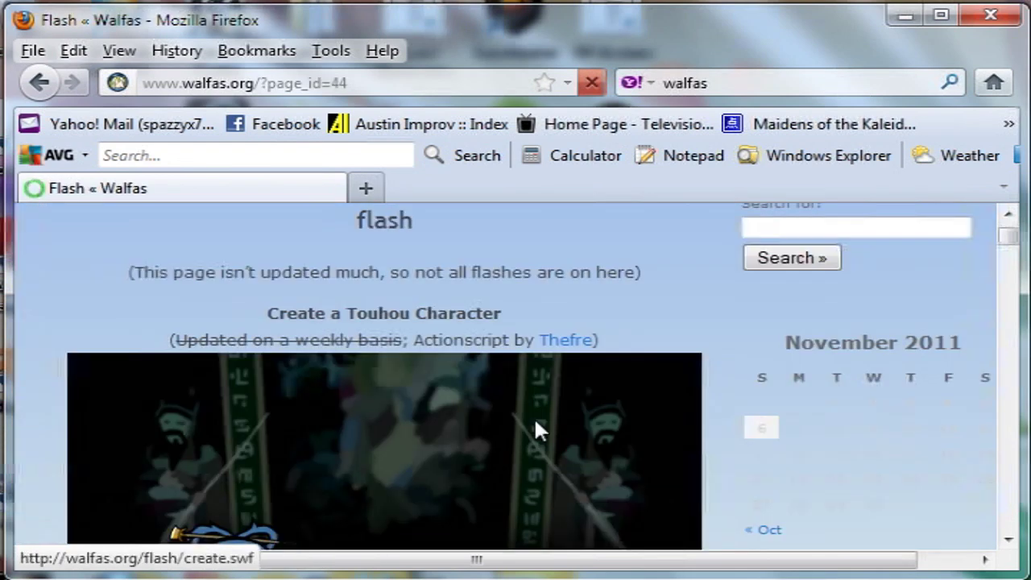
pyautogui.scroll(3, 260, 382)
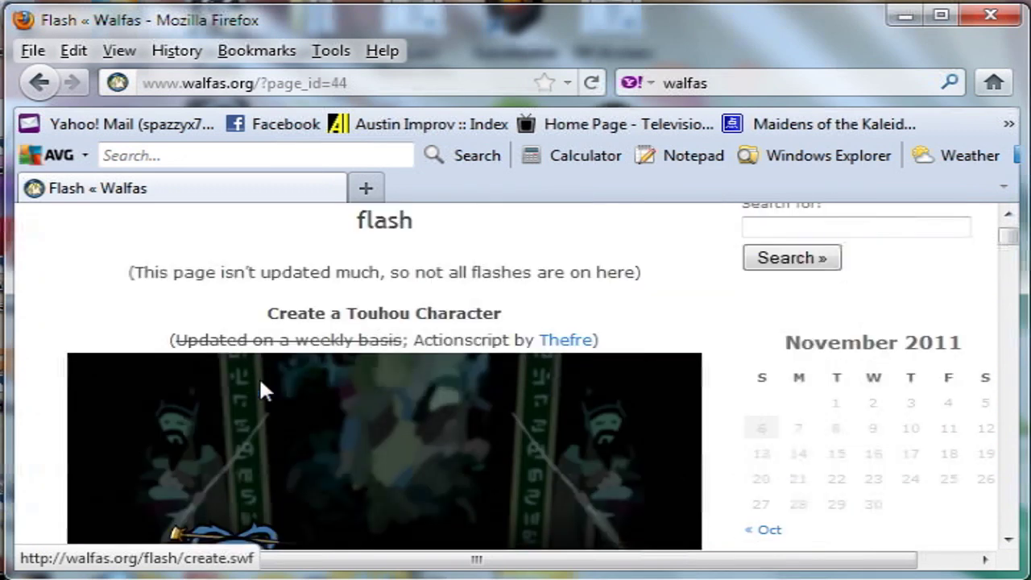
pyautogui.scroll(-6, 304, 447)
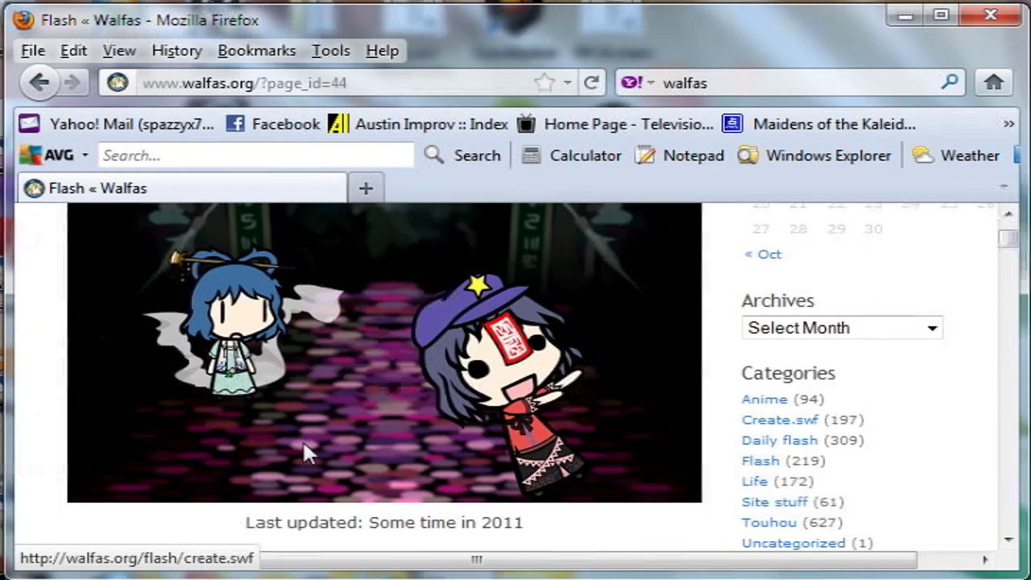
pyautogui.rightClick(343, 311)
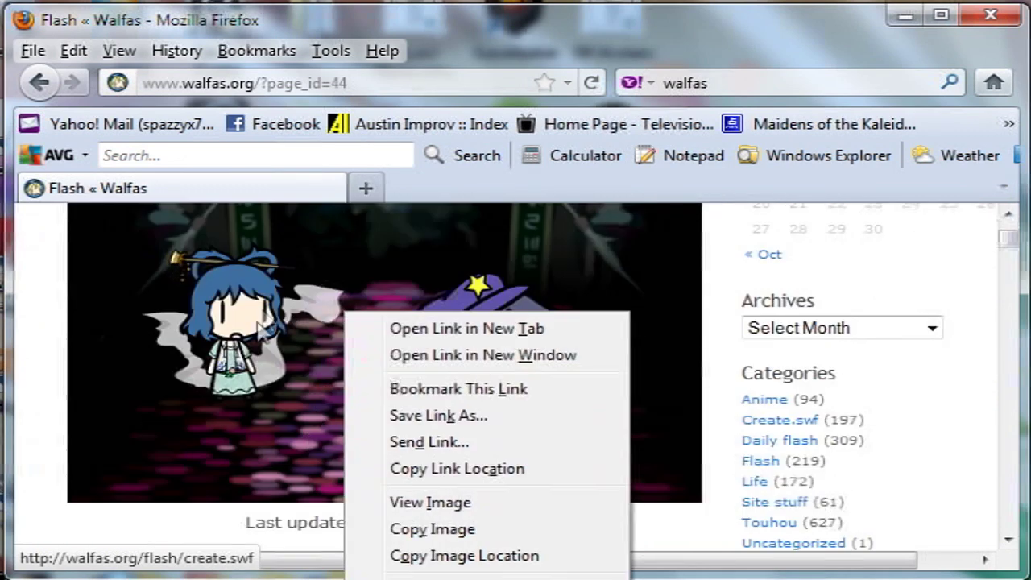
pyautogui.click(416, 416)
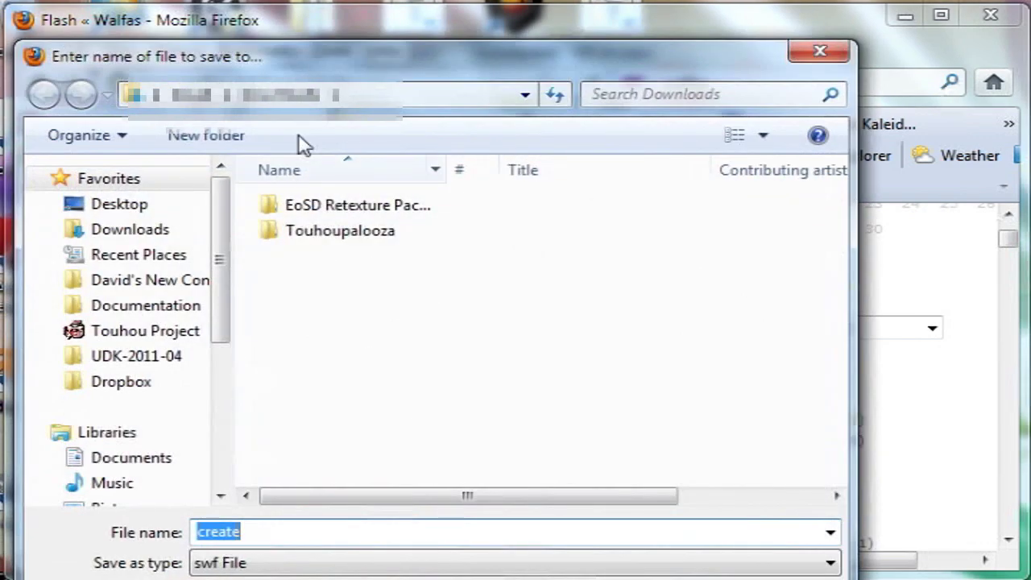
pyautogui.moveTo(283, 68); pyautogui.dragTo(301, 28)
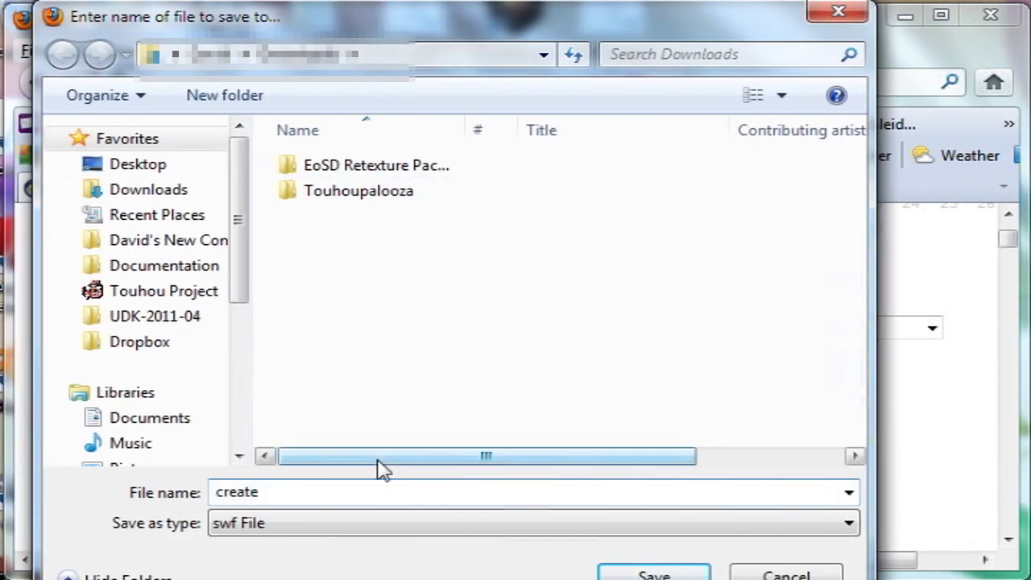
pyautogui.press('BackSpace')
pyautogui.press('BackSpace')
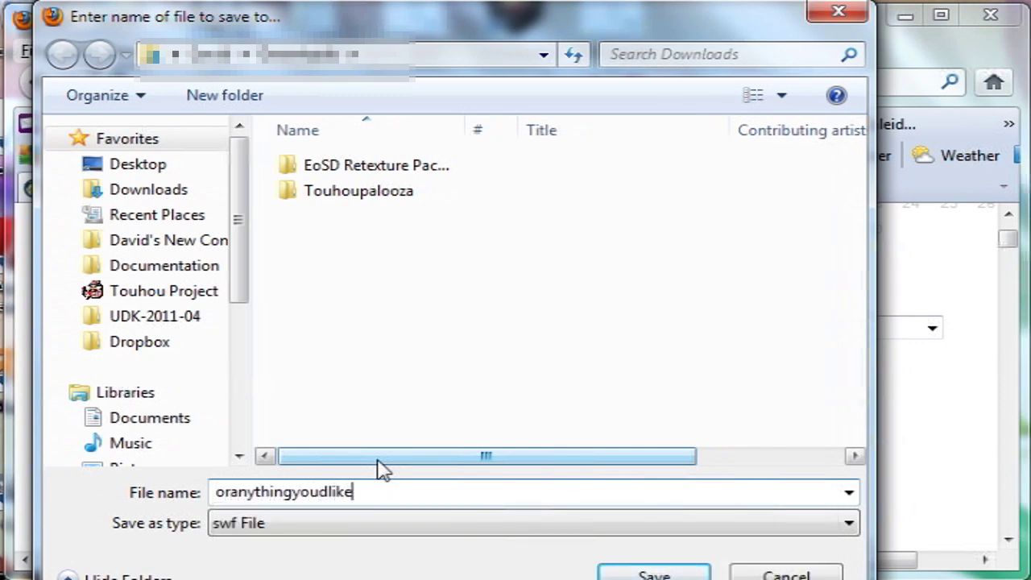
pyautogui.write('oranythingyoudlike')
pyautogui.press('Return')
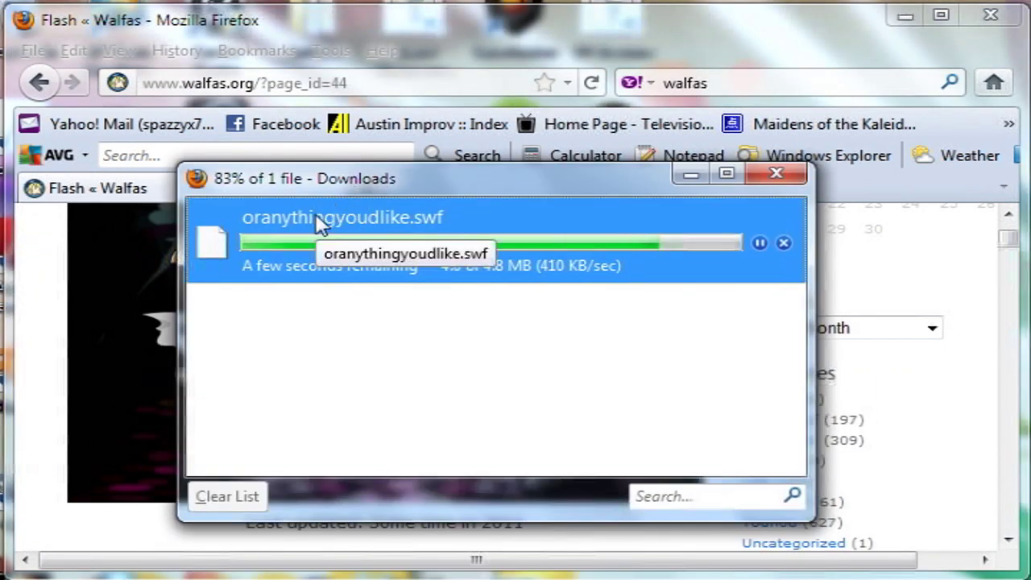
# Step: Close the download list and open the local file createv3 from the Touhoupalooza folder in the browser
pyautogui.click(766, 171)
pyautogui.click(33, 51)
pyautogui.click(68, 136)
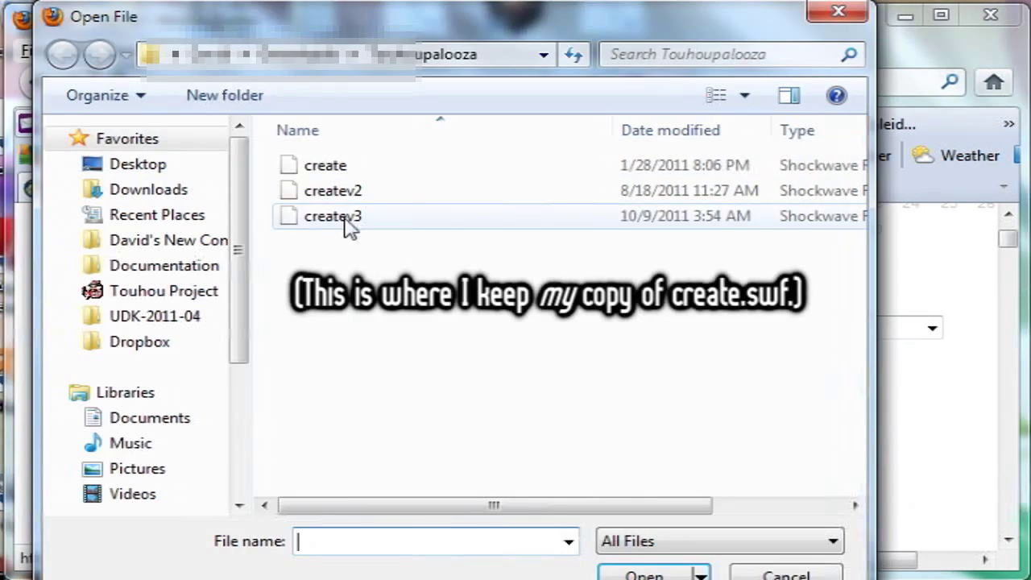
pyautogui.doubleClick(350, 228)
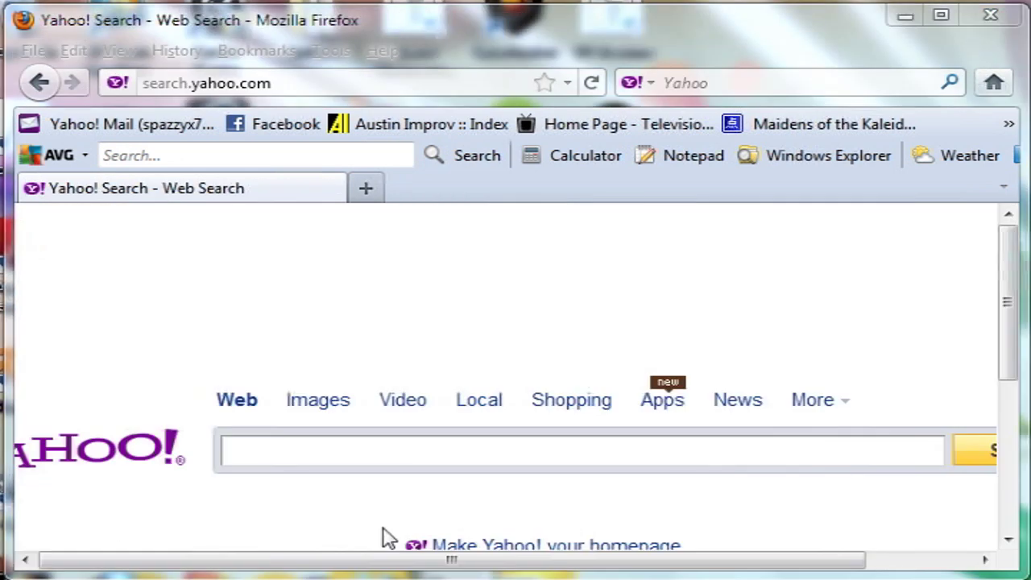
# Step: Search the web for camstudio, open camstudio.org and find the program and codec download links
pyautogui.click(705, 83)
pyautogui.write('camstudio')
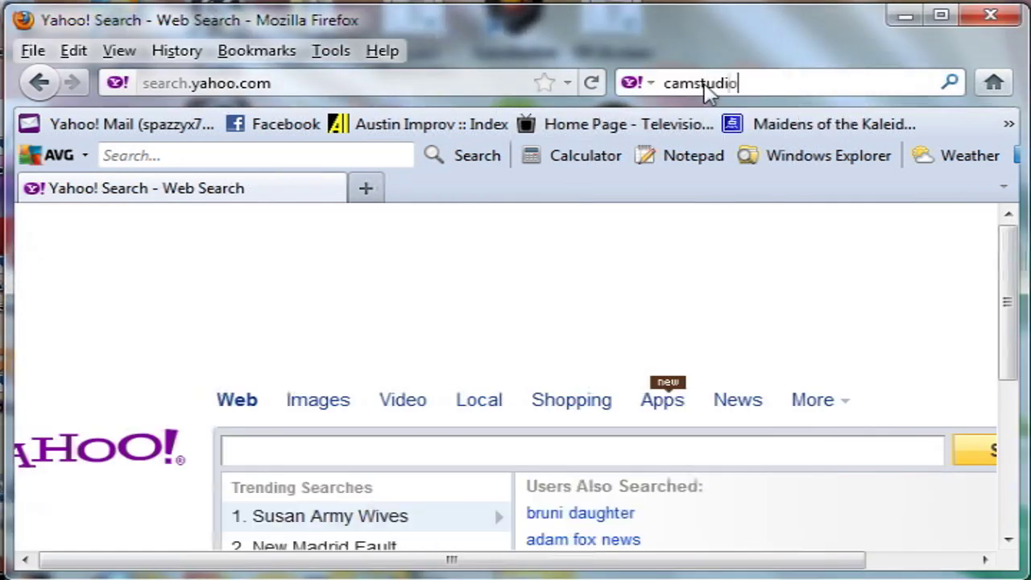
pyautogui.press('Return')
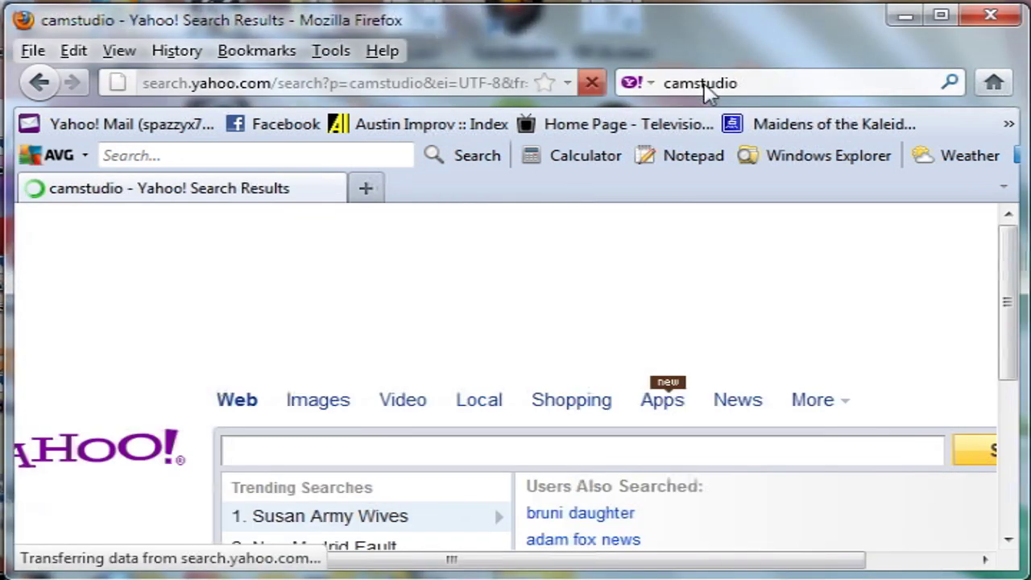
pyautogui.scroll(-5, 656, 403)
pyautogui.click(456, 278)
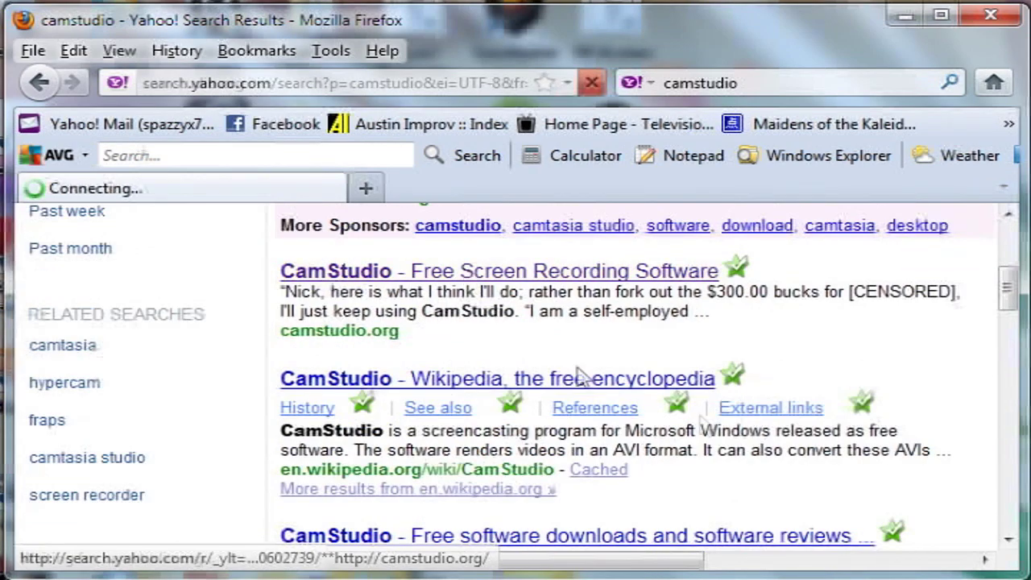
pyautogui.scroll(-10, 770, 442)
pyautogui.scroll(-10, 778, 442)
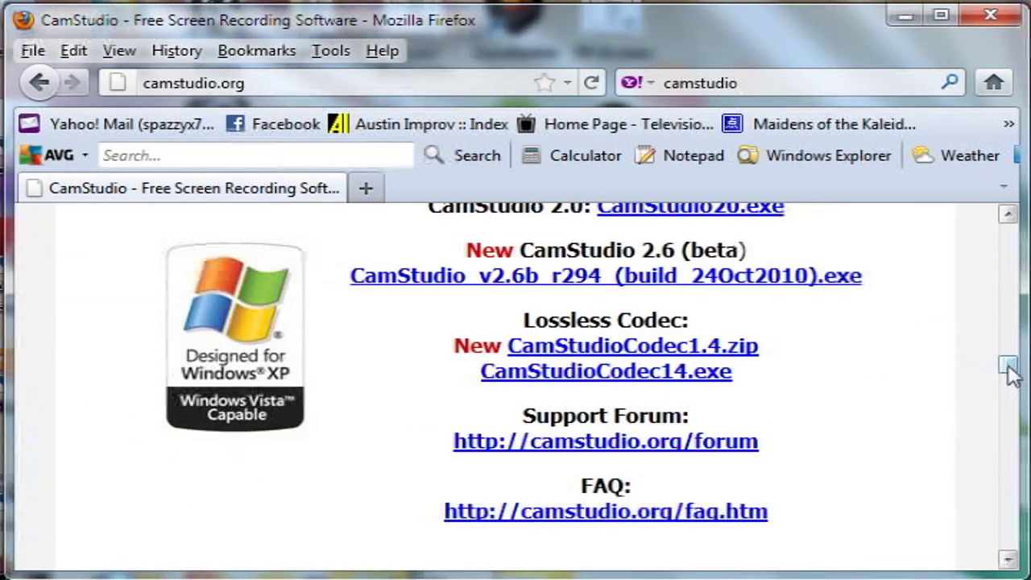
pyautogui.moveTo(1007, 368); pyautogui.dragTo(1006, 366)
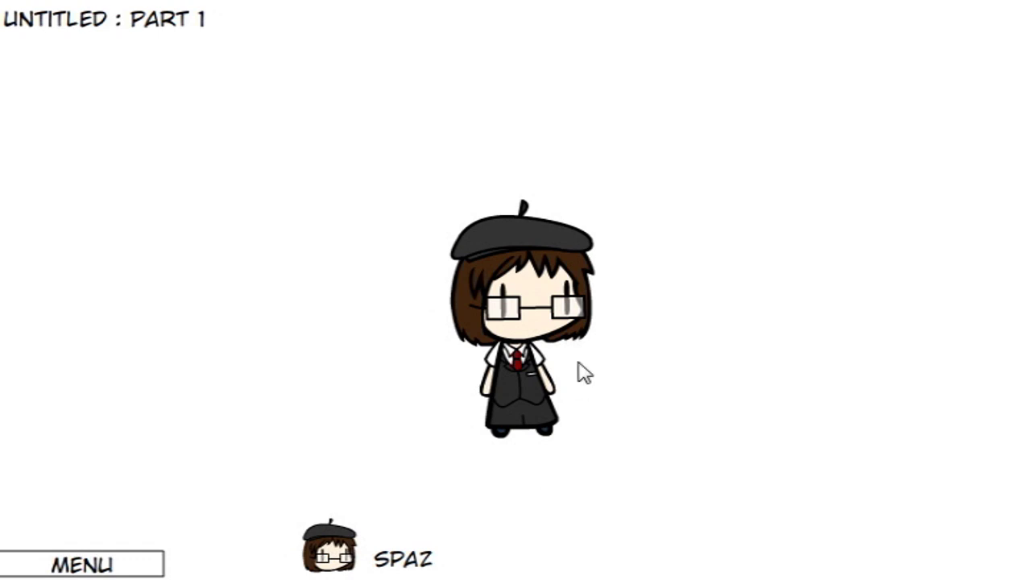
# Step: Review the eye and mouth hotkey assignments in the options and close them
pyautogui.click(80, 565)
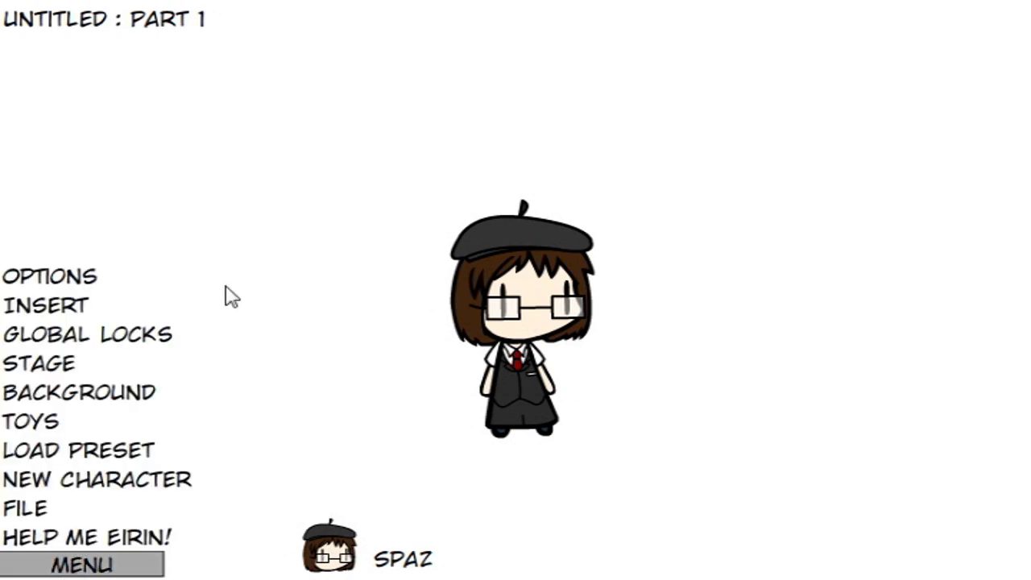
pyautogui.click(88, 282)
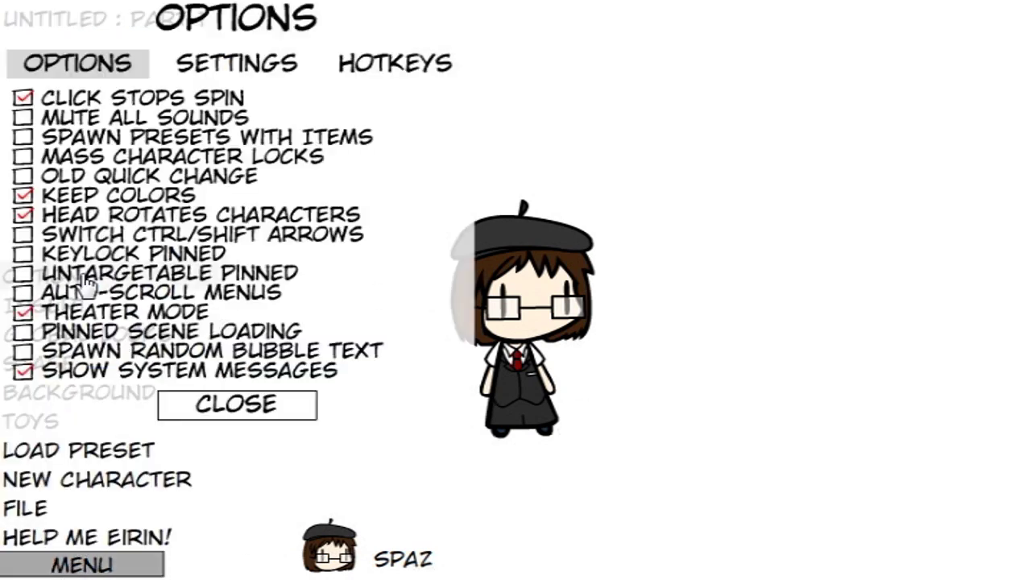
pyautogui.click(398, 69)
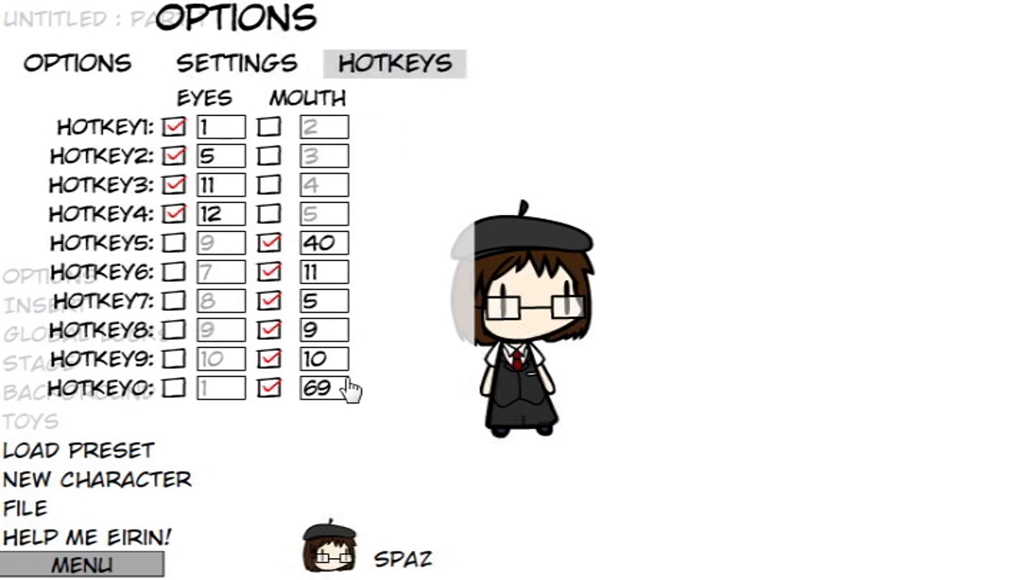
pyautogui.click(90, 71)
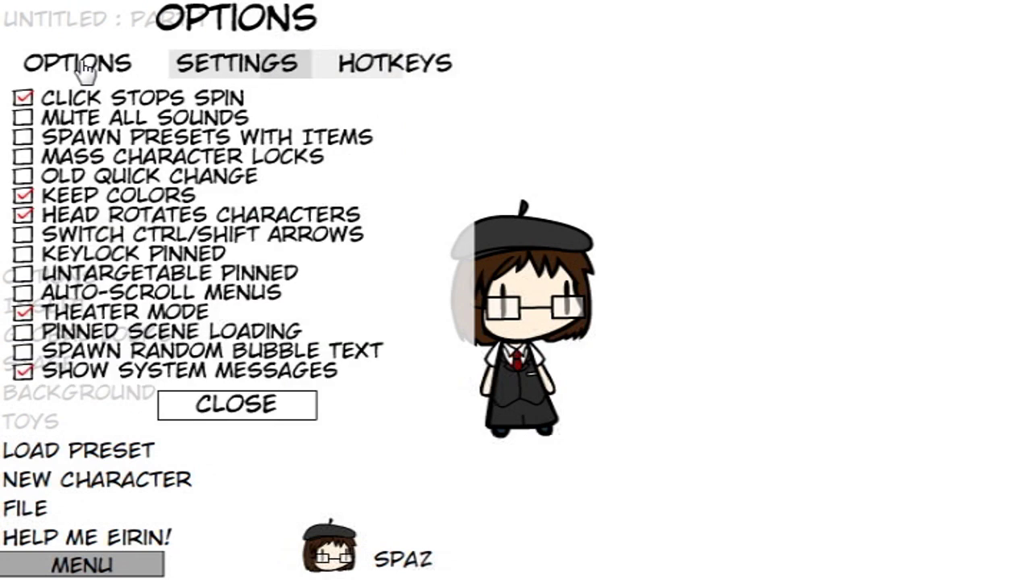
pyautogui.click(210, 409)
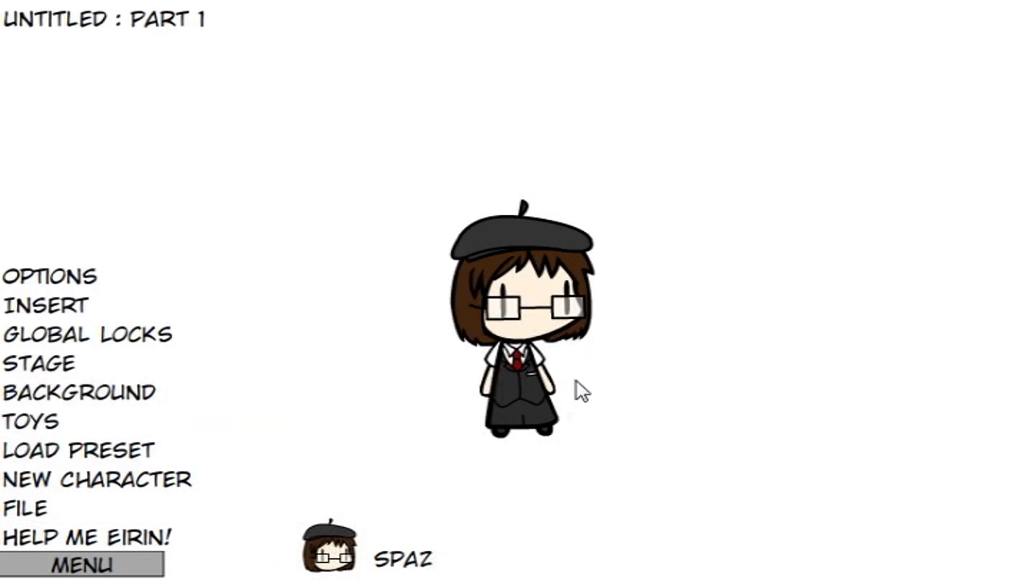
# Step: Examine the numbered mouth and eye parts available for the character and close the lists
pyautogui.click(407, 554)
pyautogui.click(395, 442)
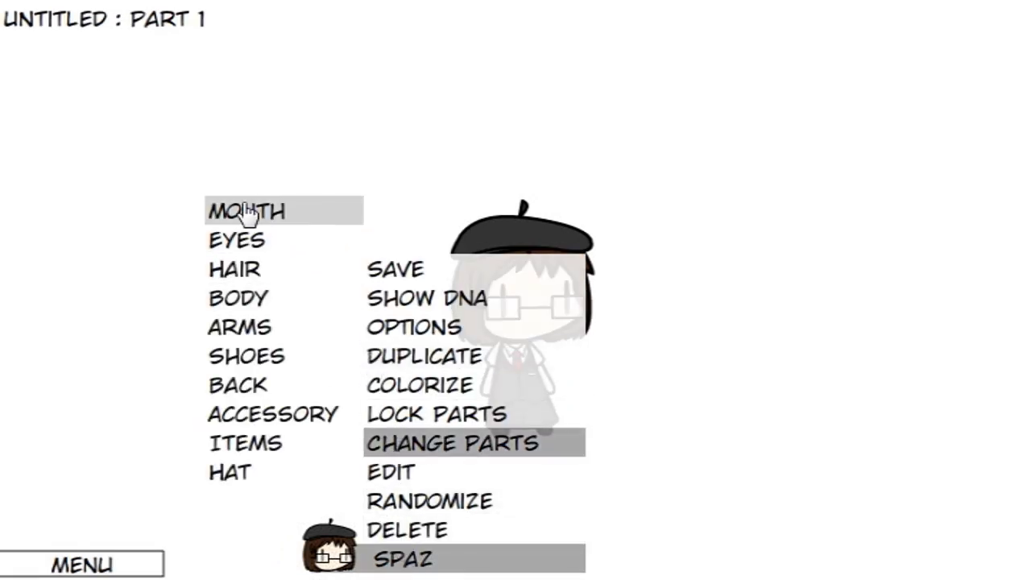
pyautogui.click(214, 212)
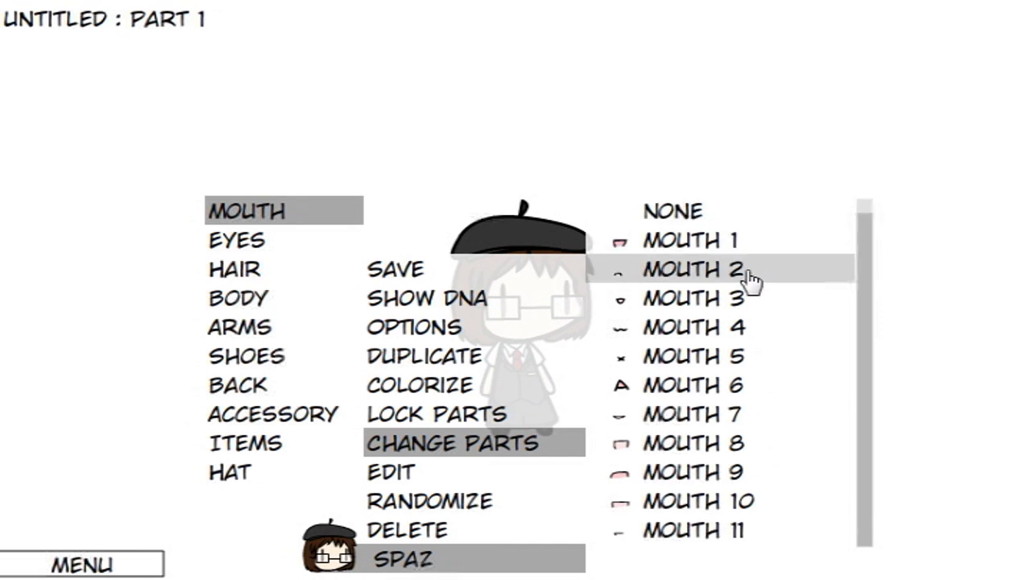
pyautogui.click(270, 240)
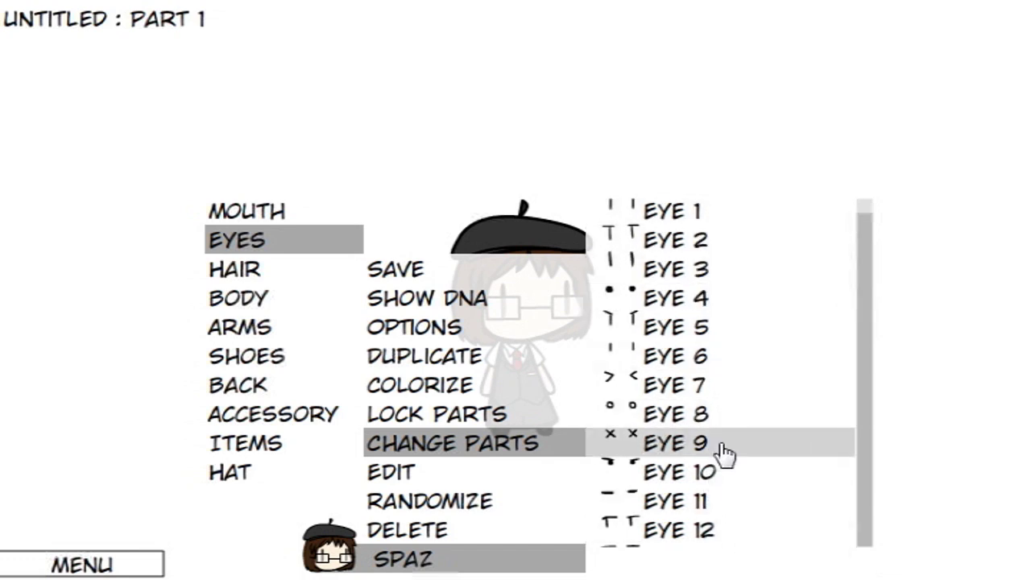
pyautogui.click(666, 115)
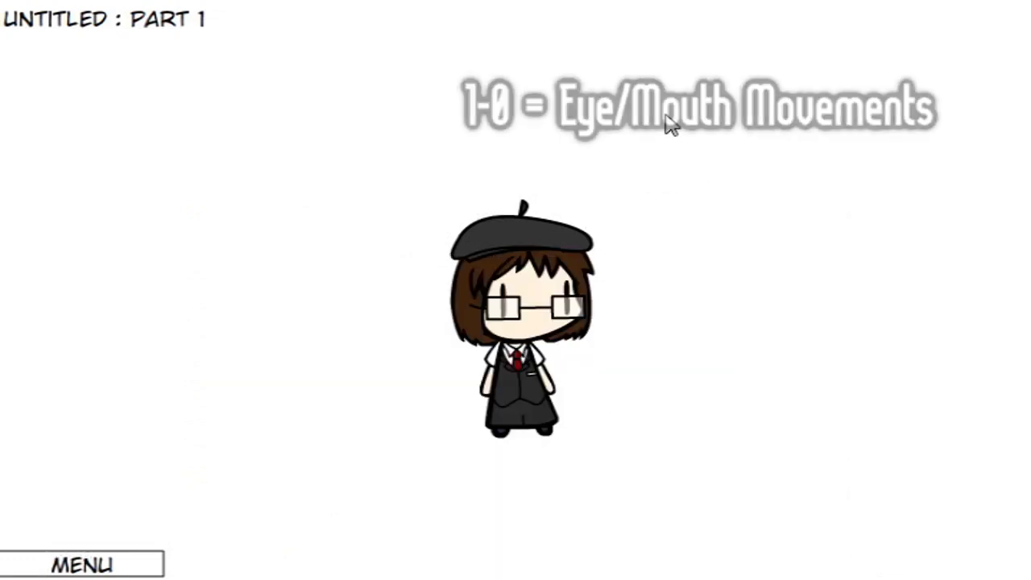
# Step: Give the selected character a smiling mouth with the expression hotkeys and try the horizontal flip
pyautogui.click(522, 403)
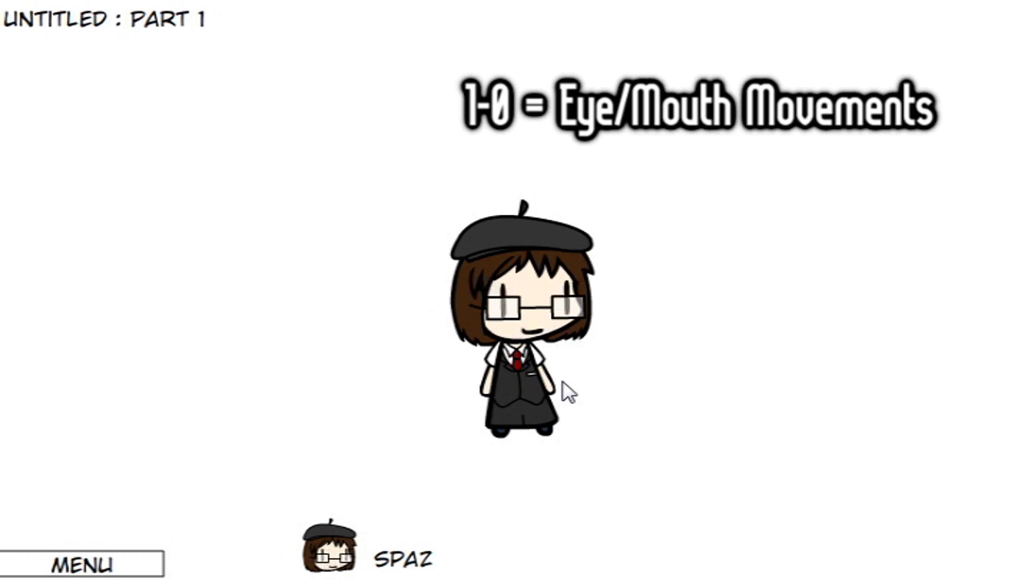
pyautogui.press('1')
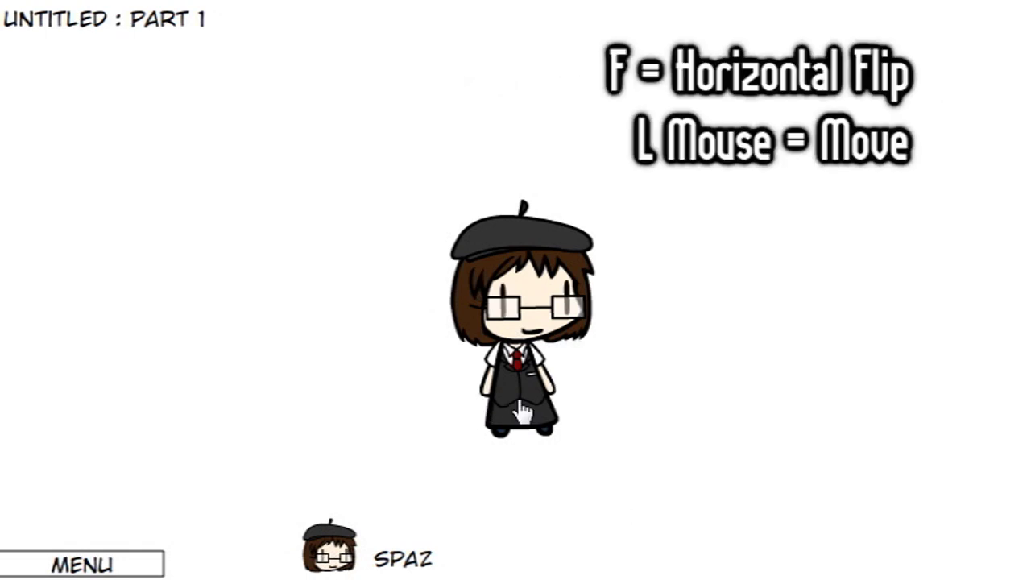
pyautogui.press('f')
pyautogui.press('f')
# Step: Move the character across the stage and back to the centre, and reposition it by its head while keeping it upright
pyautogui.moveTo(522, 410); pyautogui.dragTo(390, 412)
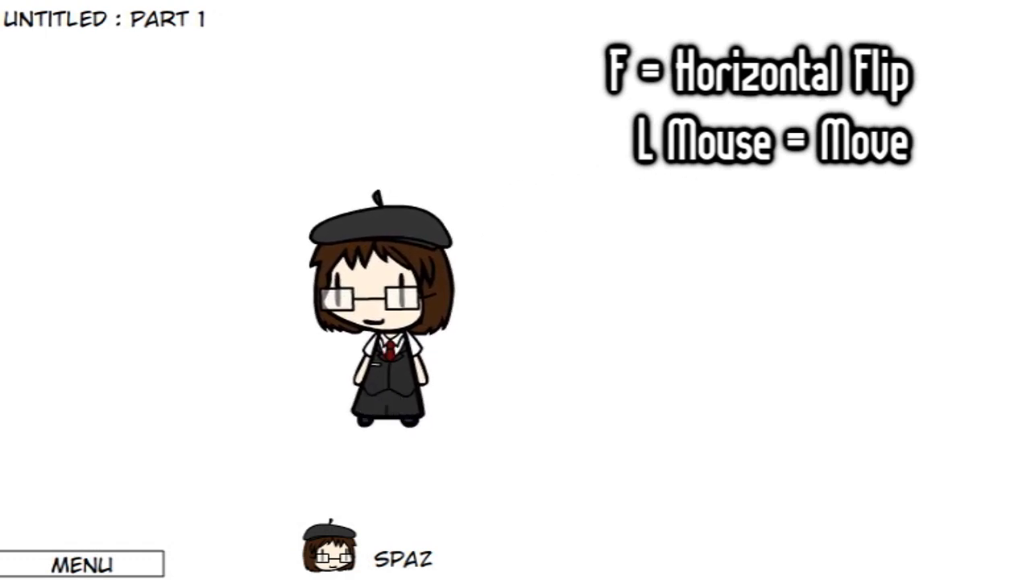
pyautogui.moveTo(391, 412); pyautogui.dragTo(532, 403)
pyautogui.moveTo(548, 282); pyautogui.dragTo(540, 228)
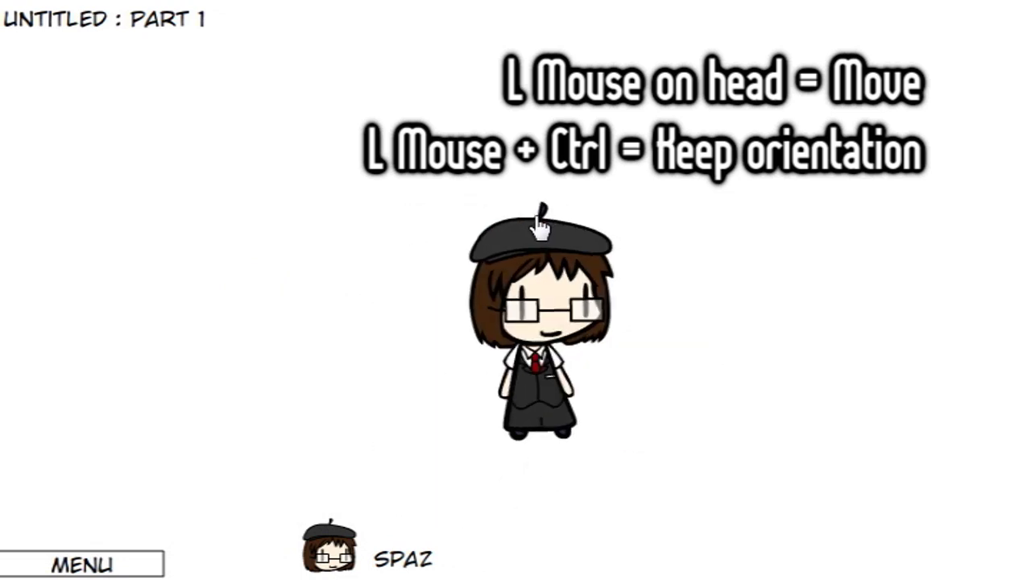
pyautogui.moveTo(548, 274); pyautogui.dragTo(515, 290)
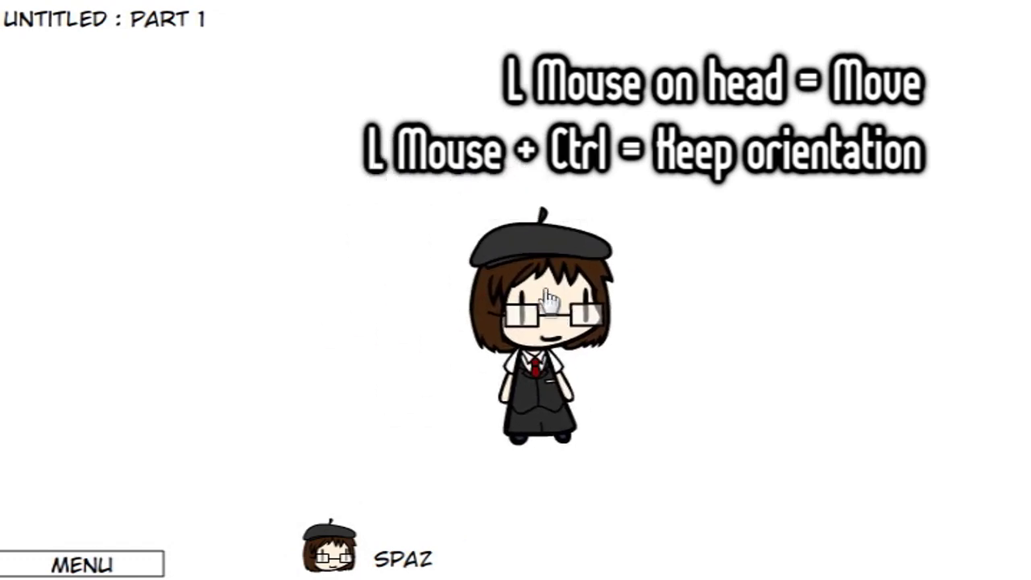
# Step: Enlarge the character slightly, and use the advanced scale and rotation handles to tilt it a little and mirror it horizontally
pyautogui.moveTo(511, 428); pyautogui.dragTo(558, 388)
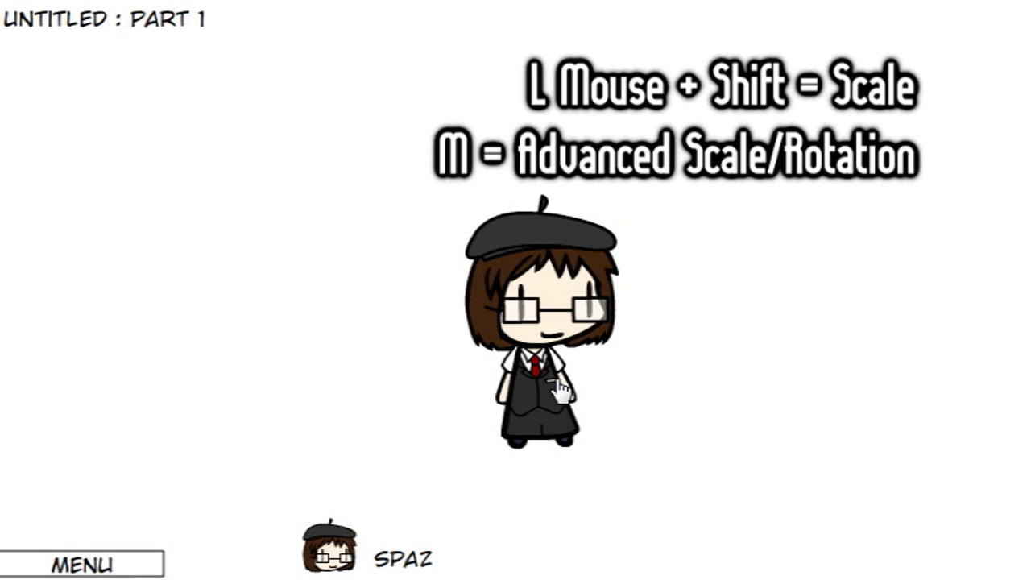
pyautogui.press('m')
pyautogui.moveTo(536, 352); pyautogui.dragTo(524, 256)
pyautogui.moveTo(579, 425); pyautogui.dragTo(469, 407)
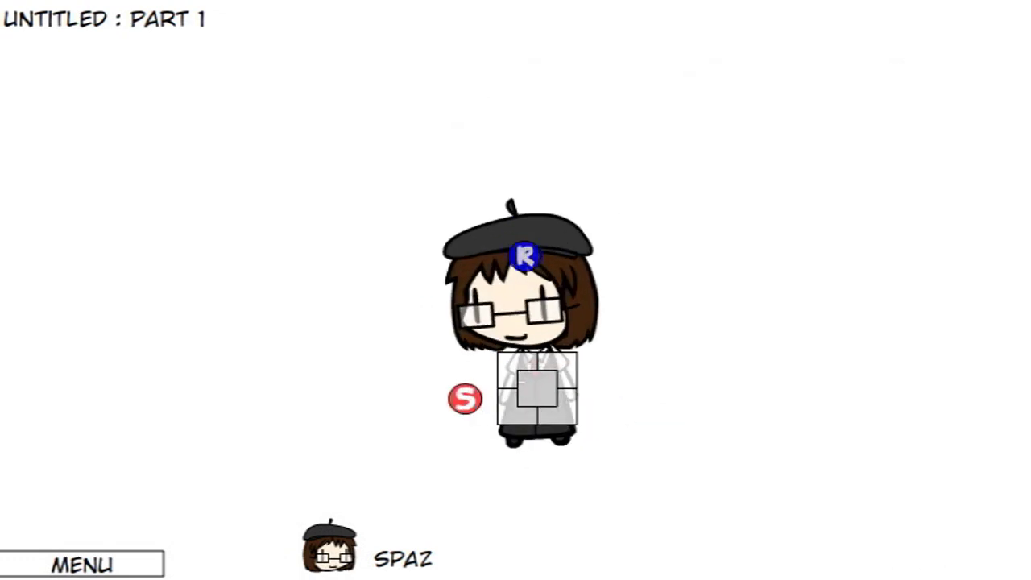
pyautogui.press('Escape')
# Step: Look through the insertable objects, insert a speech bubble and move it to sit beside the character
pyautogui.click(81, 564)
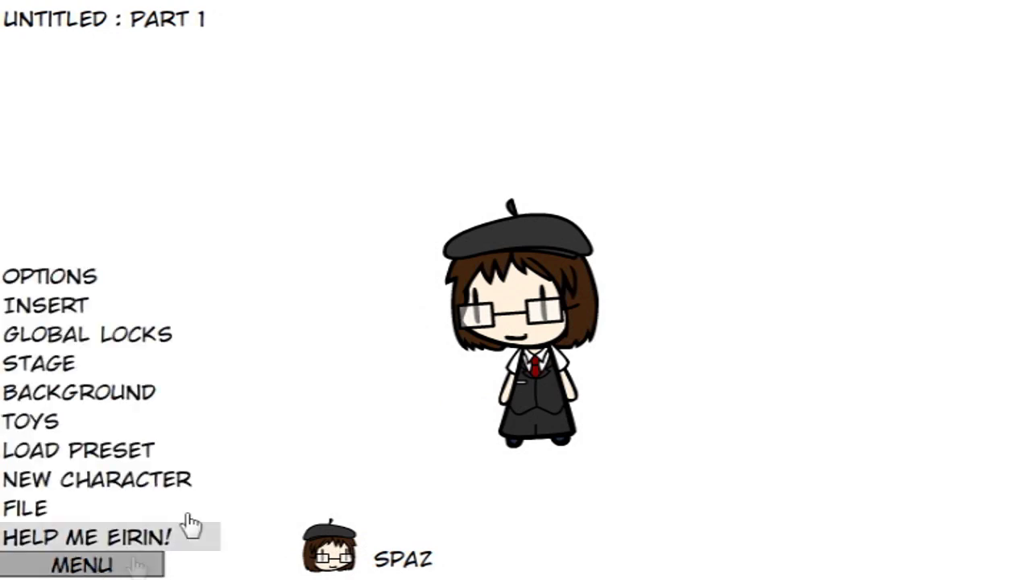
pyautogui.click(208, 306)
pyautogui.click(337, 279)
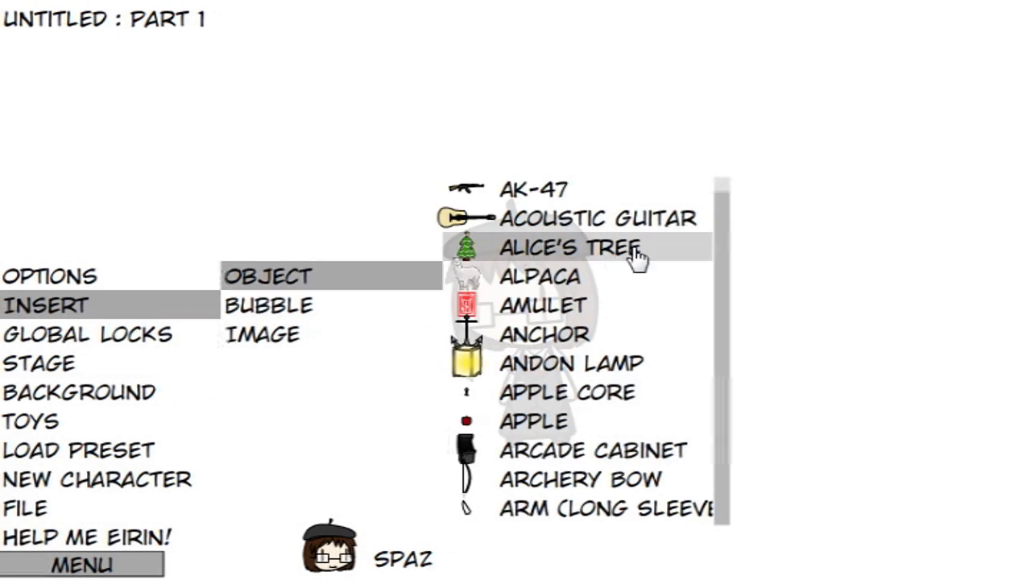
pyautogui.click(276, 310)
pyautogui.click(503, 213)
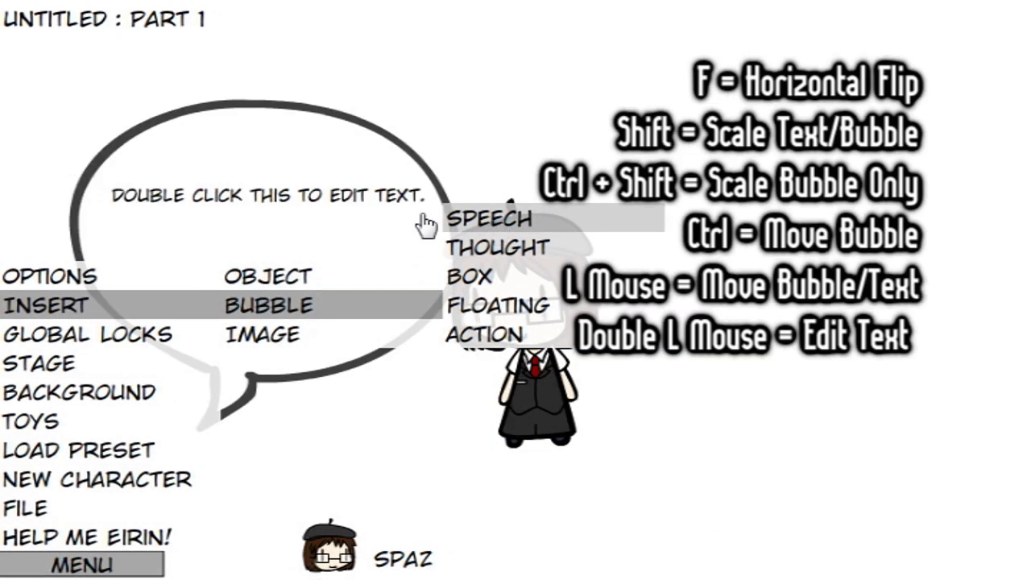
pyautogui.click(298, 190)
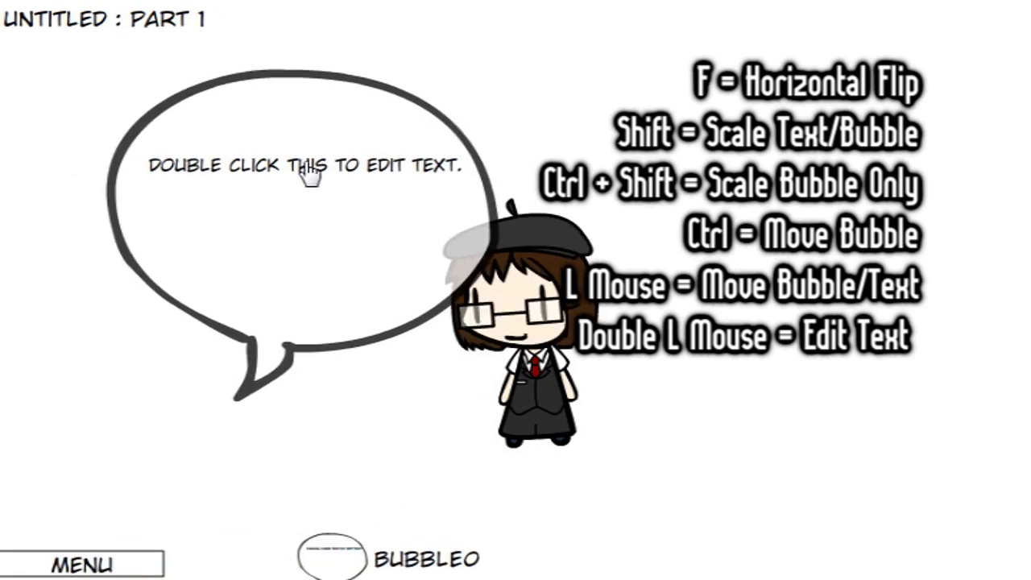
# Step: Flip the speech bubble horizontally, scale it into a flat, wide ellipse and position it above the character's head
pyautogui.press('f')
pyautogui.keyDown('shift'); pyautogui.moveTo(329, 287); pyautogui.dragTo(376, 261); pyautogui.keyUp('shift')
pyautogui.moveTo(377, 298); pyautogui.dragTo(346, 180)
# Step: Replace the speech bubble's text with "Then double click to add text." and fit the bubble around it
pyautogui.doubleClick(349, 179)
pyautogui.press('BackSpace')
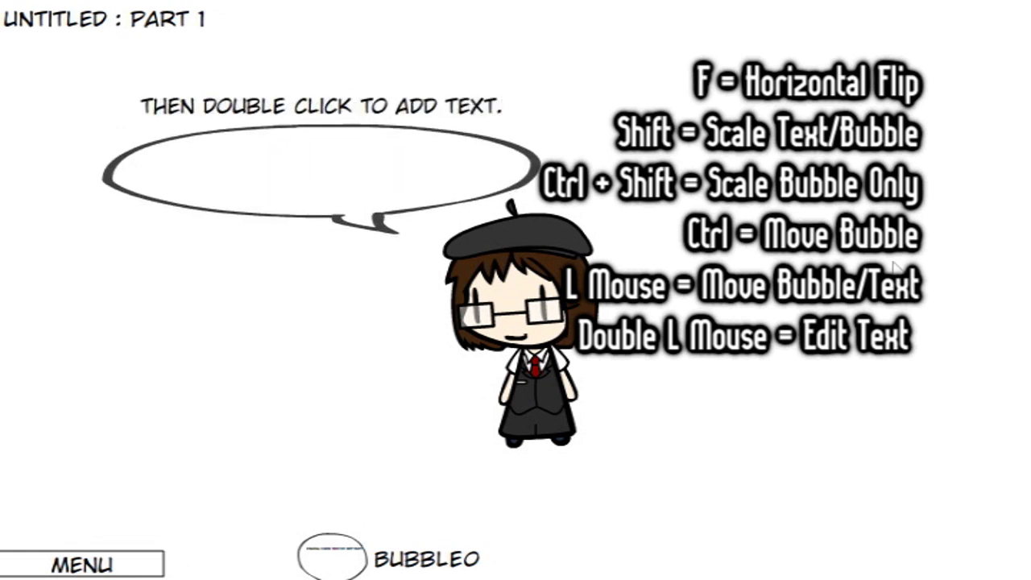
pyautogui.moveTo(316, 204); pyautogui.dragTo(348, 184)
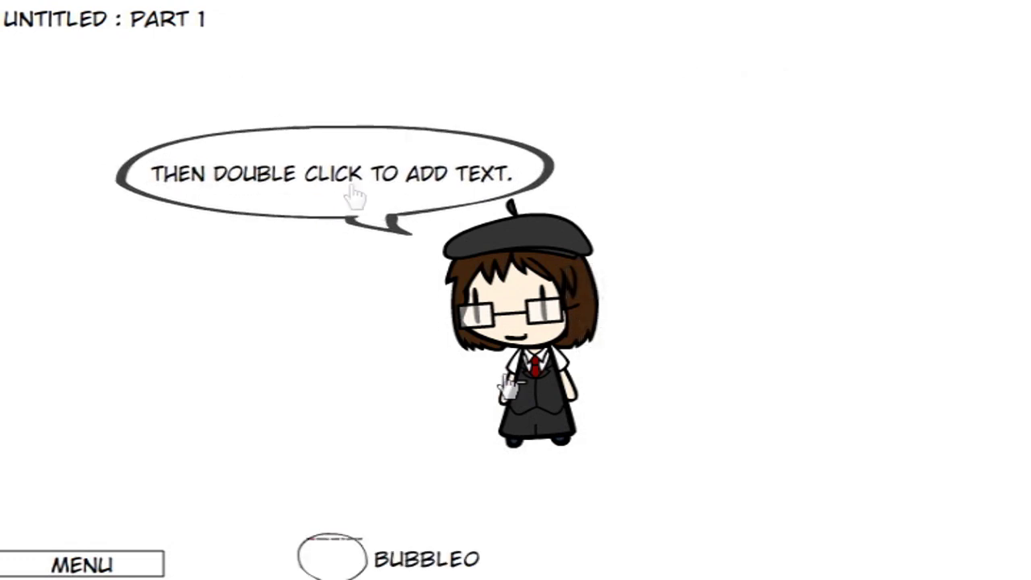
# Step: Try the Brankovic font on the speech bubble's text and return it to Wild Words
pyautogui.click(458, 558)
pyautogui.click(421, 449)
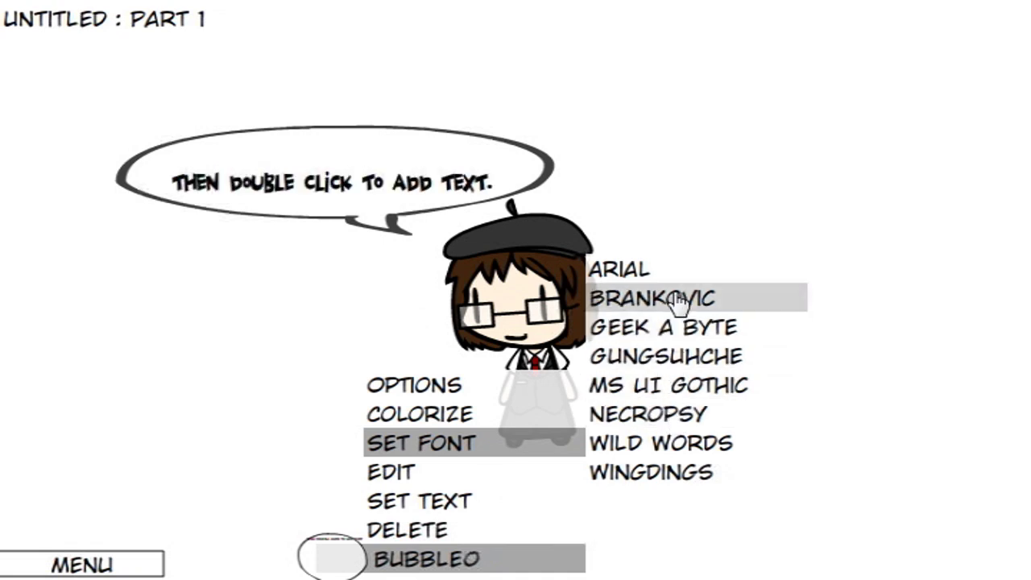
pyautogui.click(661, 443)
# Step: Insert a floating text bubble and place it on the empty side of the character, opposite the speech bubble
pyautogui.click(138, 559)
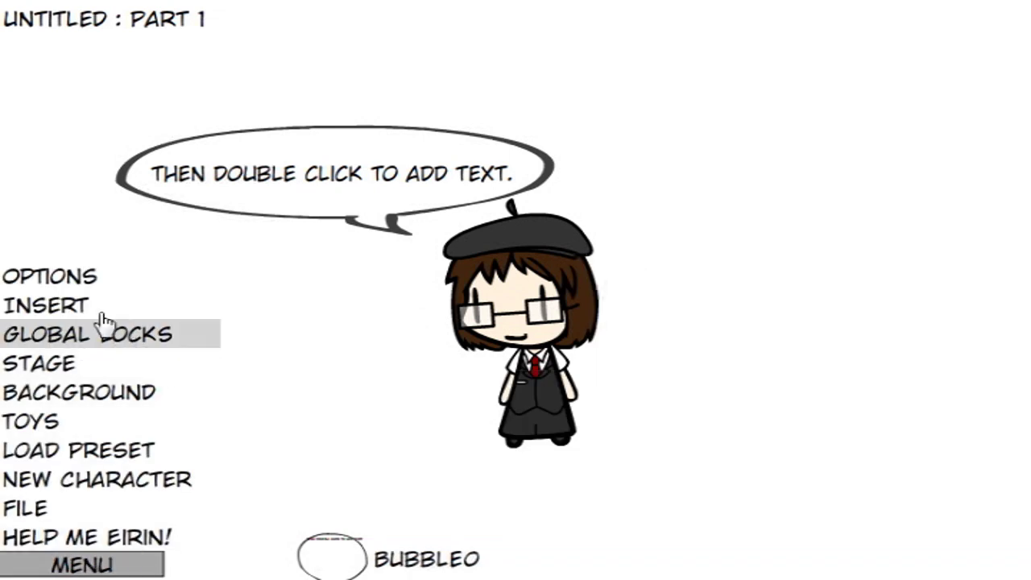
pyautogui.click(140, 308)
pyautogui.click(313, 311)
pyautogui.click(552, 308)
pyautogui.moveTo(282, 244); pyautogui.dragTo(743, 202)
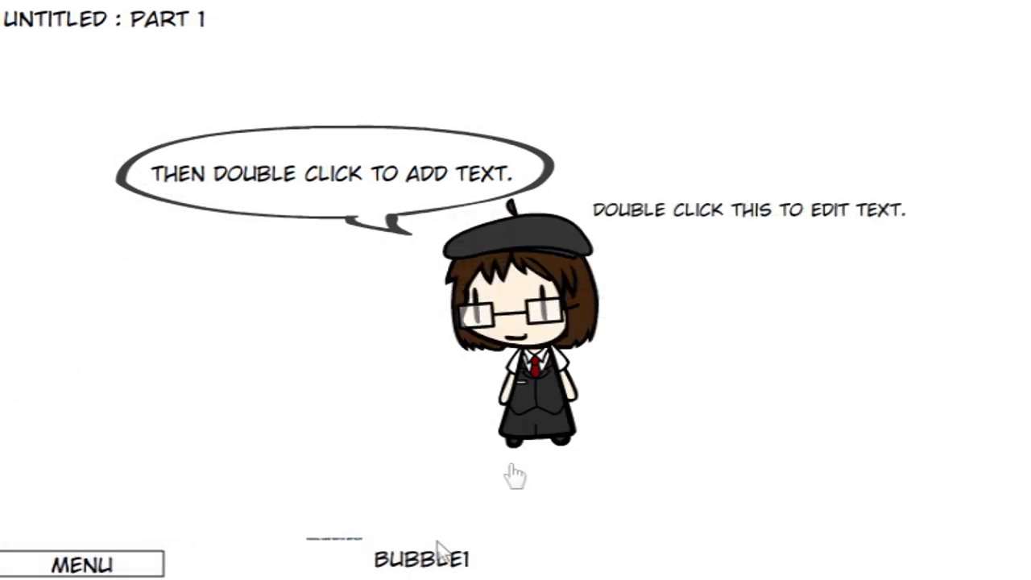
# Step: Give the floating text the Brankovic font and the wording "Good for SFX!", and reposition it beside the character's head
pyautogui.click(439, 550)
pyautogui.moveTo(361, 453)
pyautogui.click(701, 297)
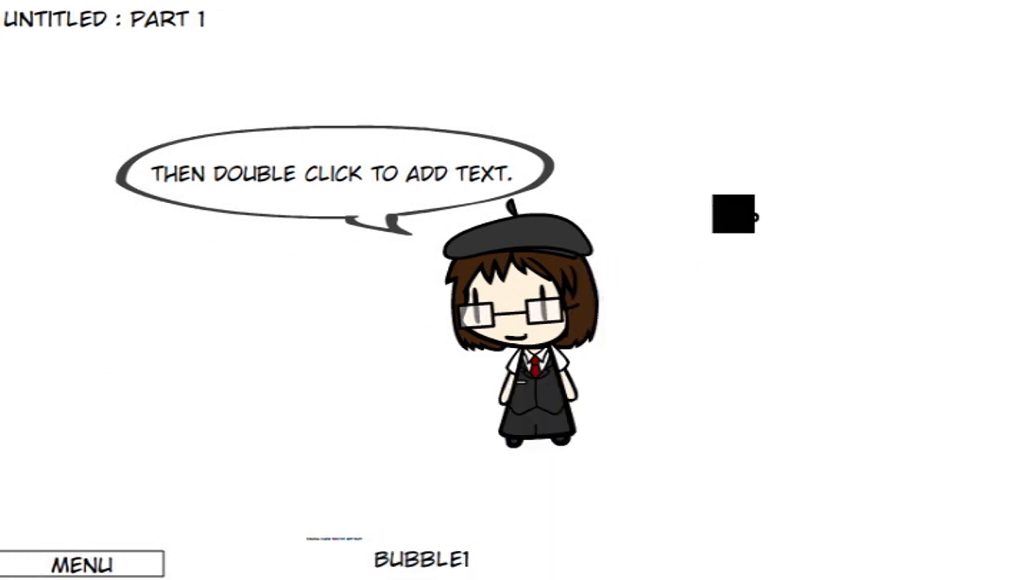
pyautogui.moveTo(770, 215); pyautogui.dragTo(838, 199)
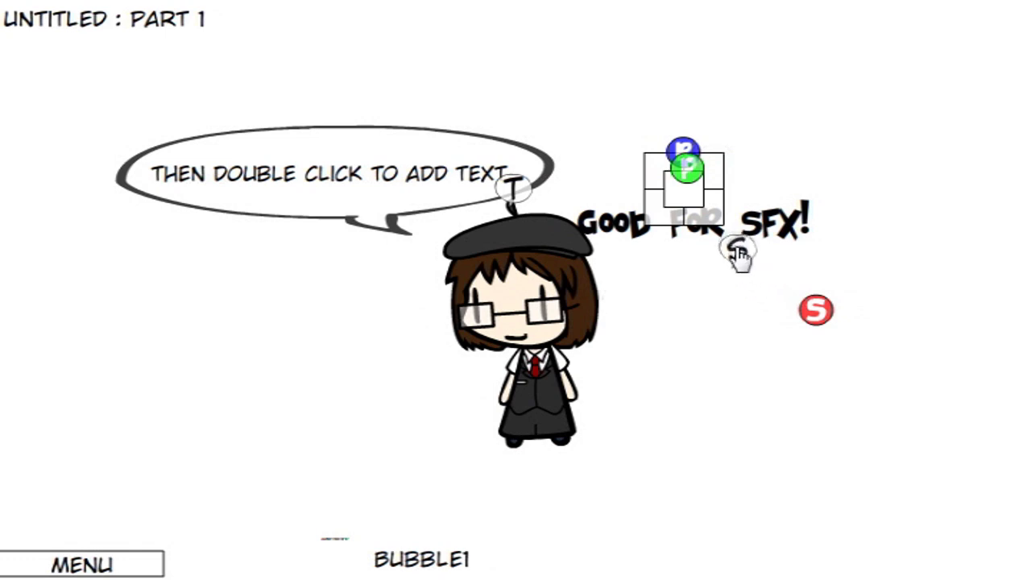
pyautogui.moveTo(684, 224); pyautogui.dragTo(737, 265)
# Step: Open the floating text's options and enter a general rotation of 50 degrees
pyautogui.click(556, 573)
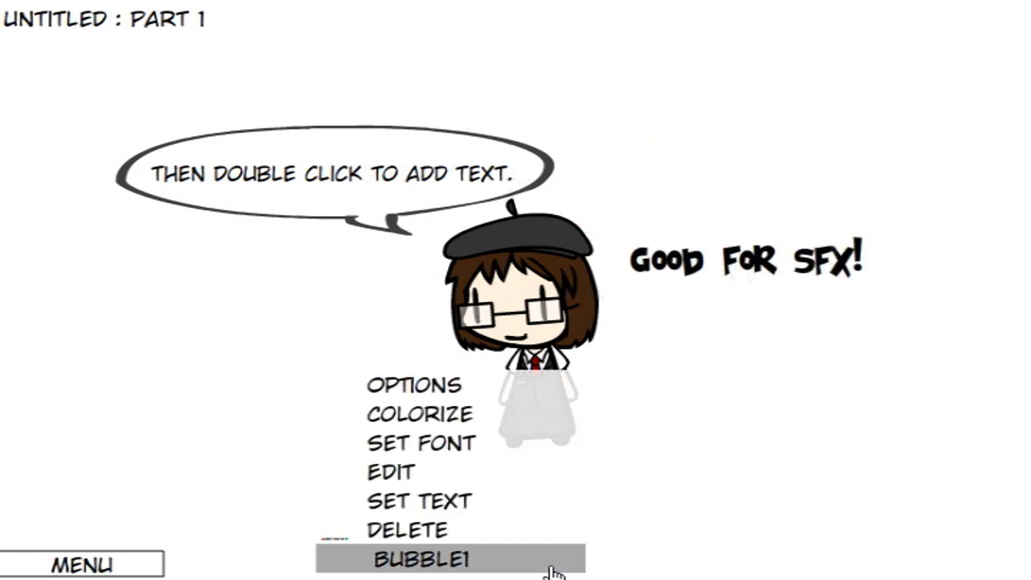
pyautogui.click(440, 385)
pyautogui.click(637, 303)
pyautogui.write('50')
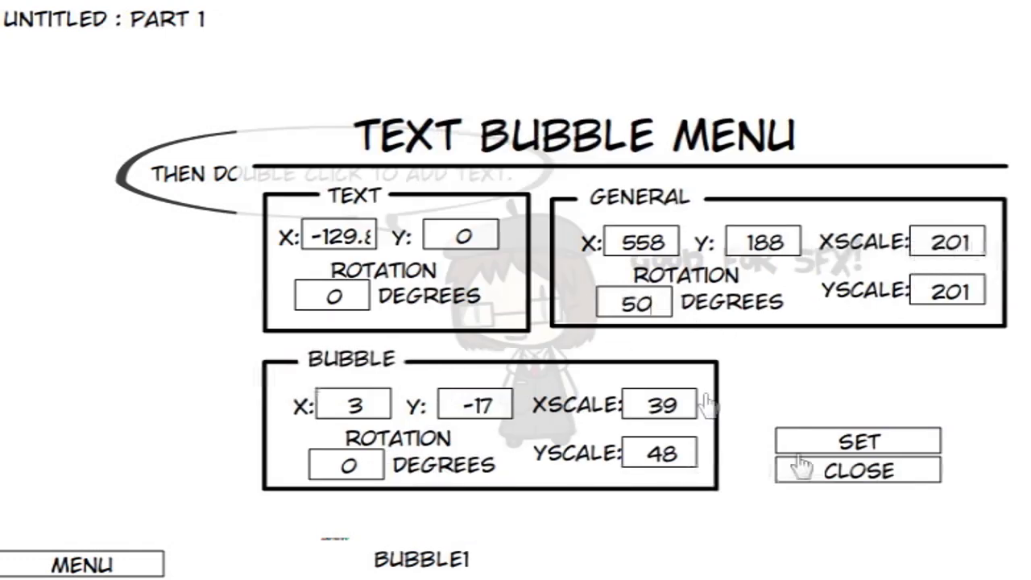